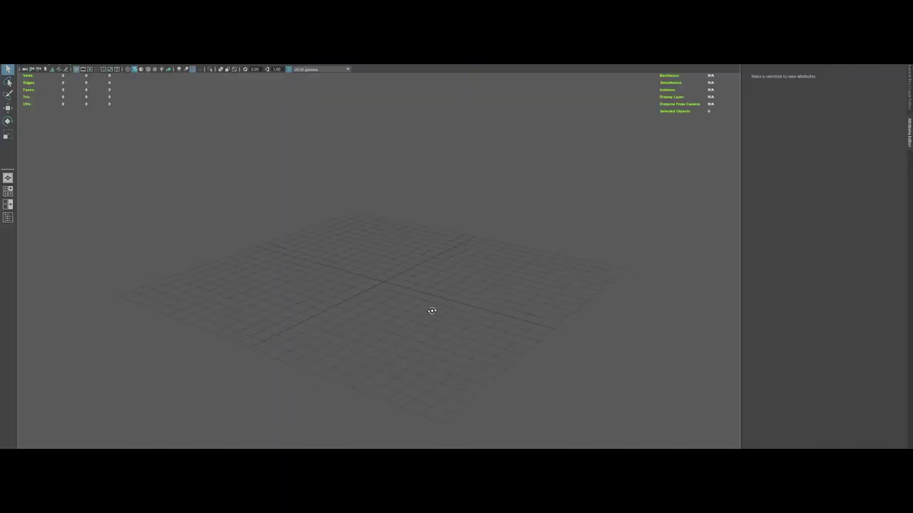
Create a polygon cylinder, lay it on its side, scale it into a long thin tube and raise it above the grid
{"action": "mouse_move", "coordinate": [431, 311]}
{"action": "left_mouse_down", "text": "alt"}
{"action": "mouse_move", "coordinate": [419, 316]}
{"action": "mouse_move", "coordinate": [422, 302]}
{"action": "left_mouse_up", "text": "alt"}
{"action": "key", "text": "e"}
{"action": "left_click_drag", "start_coordinate": [347, 287], "coordinate": [571, 364]}
{"action": "key", "text": "r"}
{"action": "left_click_drag", "start_coordinate": [383, 281], "coordinate": [200, 228]}
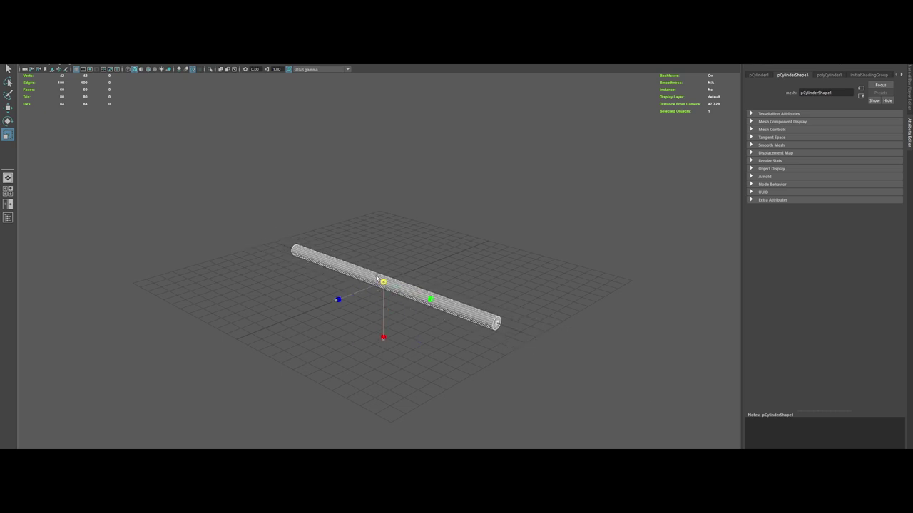
{"action": "key", "text": "w"}
{"action": "left_click_drag", "start_coordinate": [383, 263], "coordinate": [382, 230]}
{"action": "left_click", "coordinate": [491, 213]}
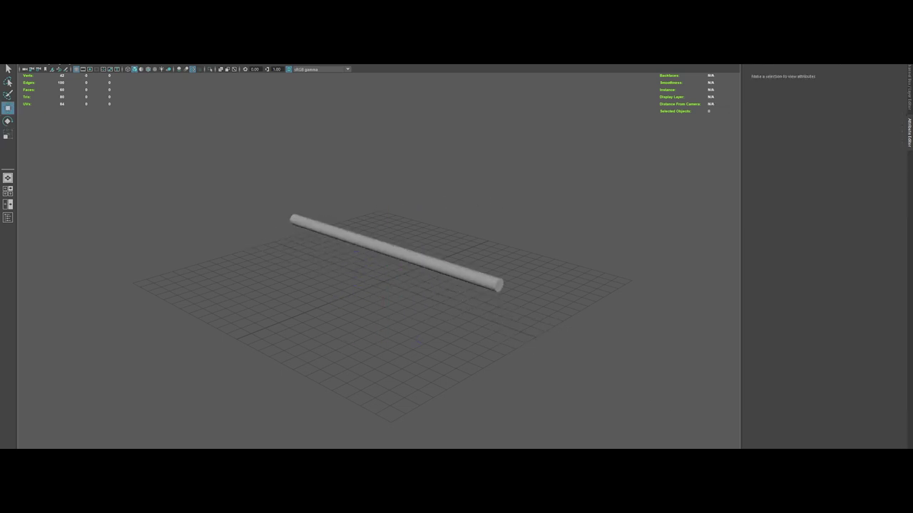
Create a polygon plane under the tube and scale it up to slightly beyond the grid as a floor
{"action": "key", "text": "r"}
{"action": "left_click_drag", "start_coordinate": [383, 282], "coordinate": [678, 448]}
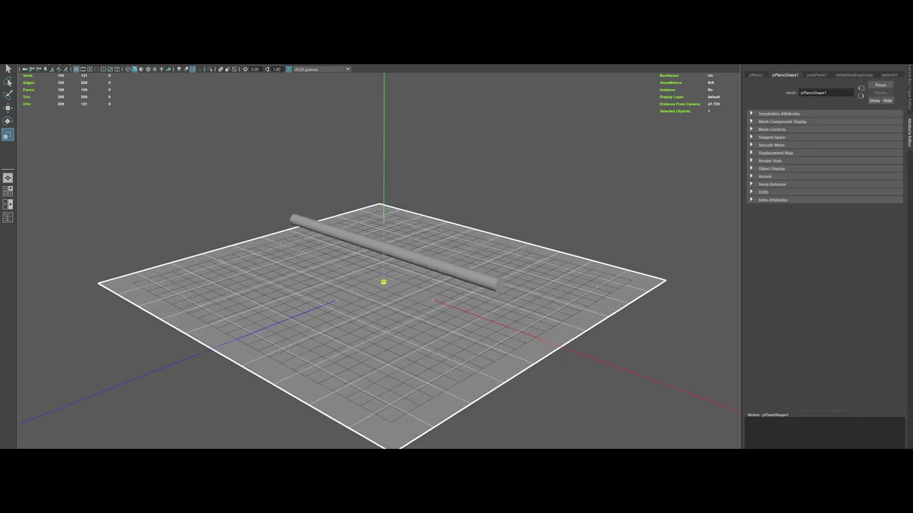
{"action": "key", "text": "w"}
{"action": "left_click", "coordinate": [442, 176]}
Assign a new aiStandardSurface material with a black base color and 0.4 specular roughness to the floor plane
{"action": "left_click", "coordinate": [381, 284]}
{"action": "right_click", "coordinate": [382, 284]}
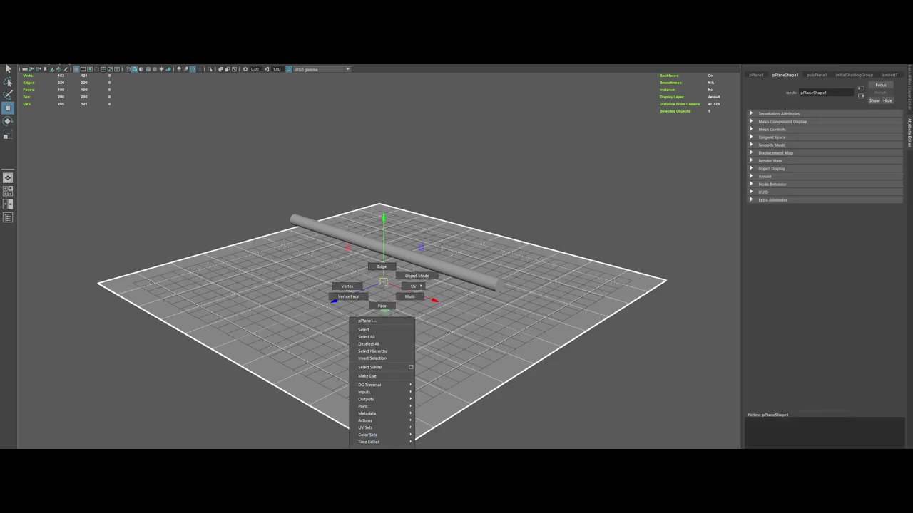
{"action": "right_click_drag", "start_coordinate": [382, 284], "coordinate": [383, 447]}
{"action": "left_click", "coordinate": [326, 242]}
{"action": "left_click", "coordinate": [374, 331]}
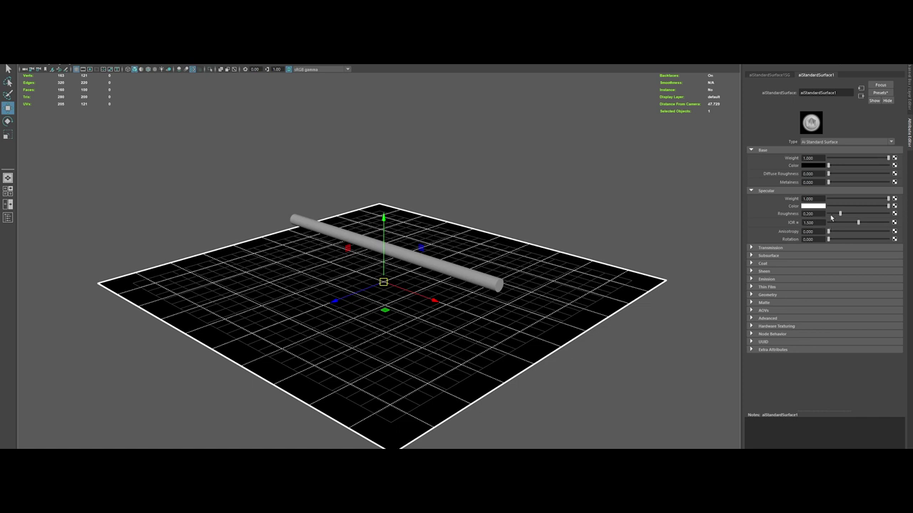
{"action": "left_click", "coordinate": [809, 214]}
{"action": "type", "text": "0.4"}
{"action": "key", "text": "Return"}
{"action": "left_click", "coordinate": [514, 228]}
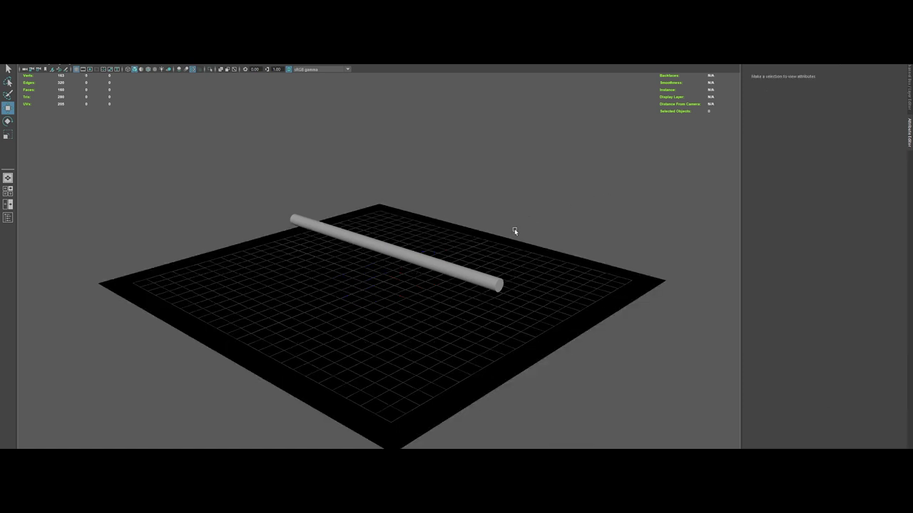
Convert the cylinder tube into an Arnold mesh light and select the light
{"action": "left_click_drag", "start_coordinate": [507, 229], "coordinate": [482, 232], "text": "alt"}
{"action": "left_click", "coordinate": [469, 270]}
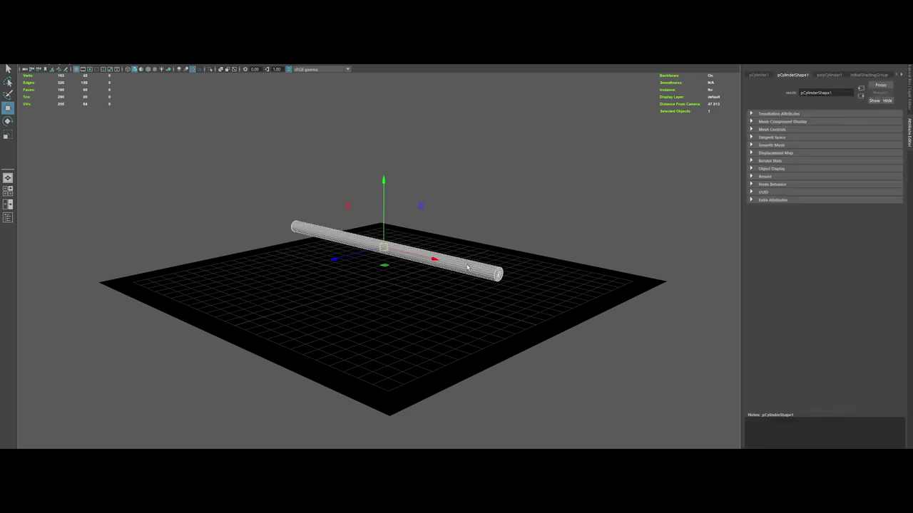
{"action": "key", "text": "ctrl+space"}
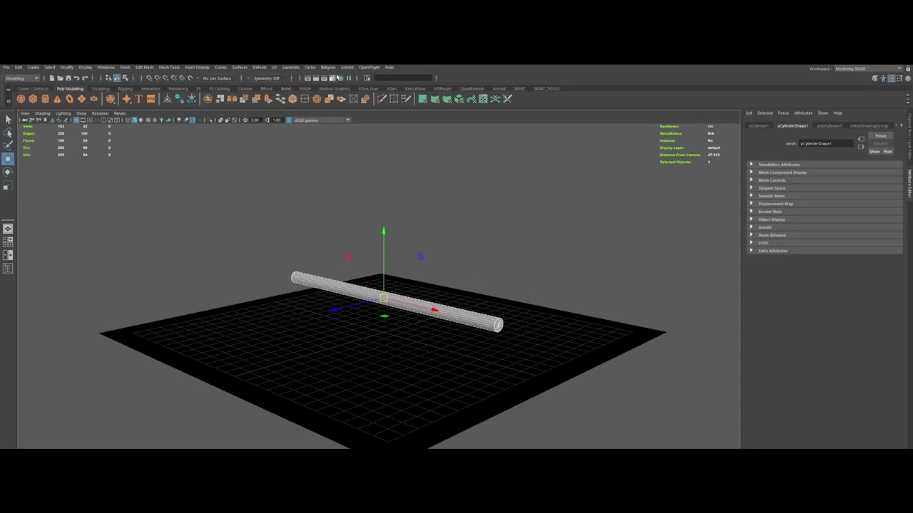
{"action": "left_click", "coordinate": [347, 68]}
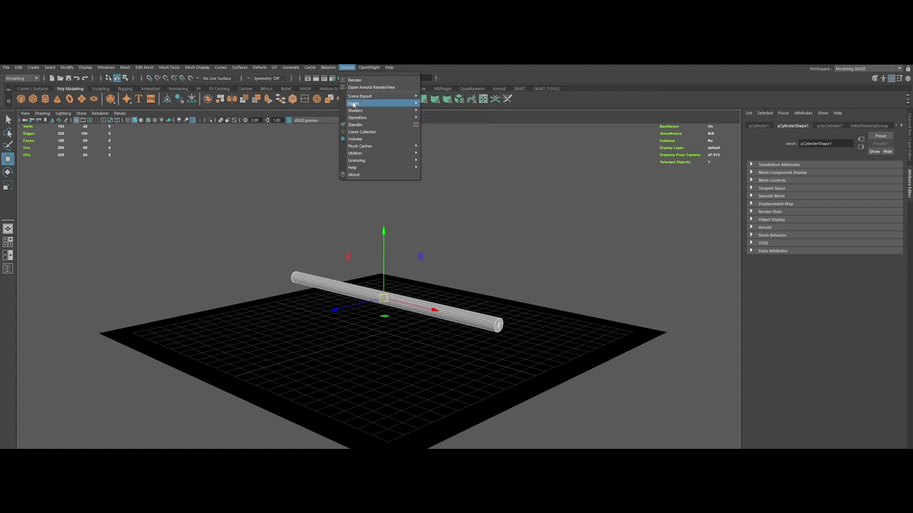
{"action": "mouse_move", "coordinate": [382, 105]}
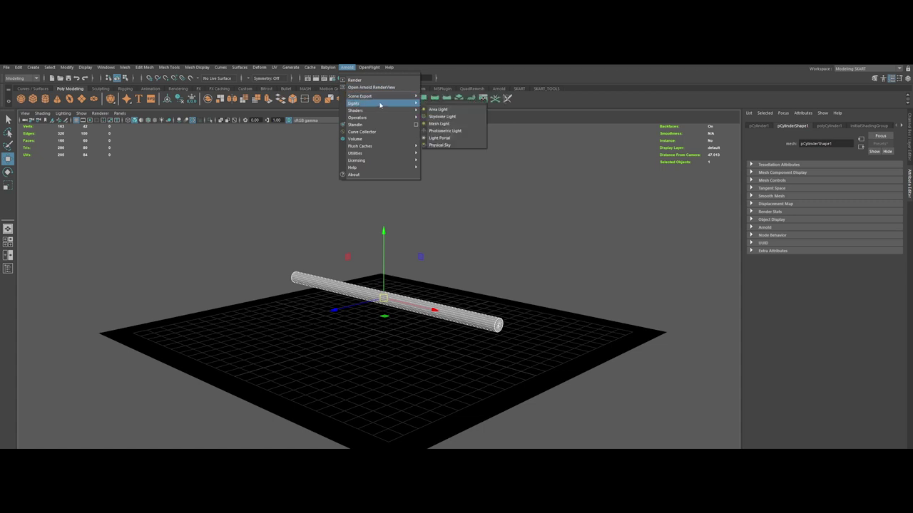
{"action": "left_click", "coordinate": [454, 126]}
{"action": "key", "text": "ctrl+space"}
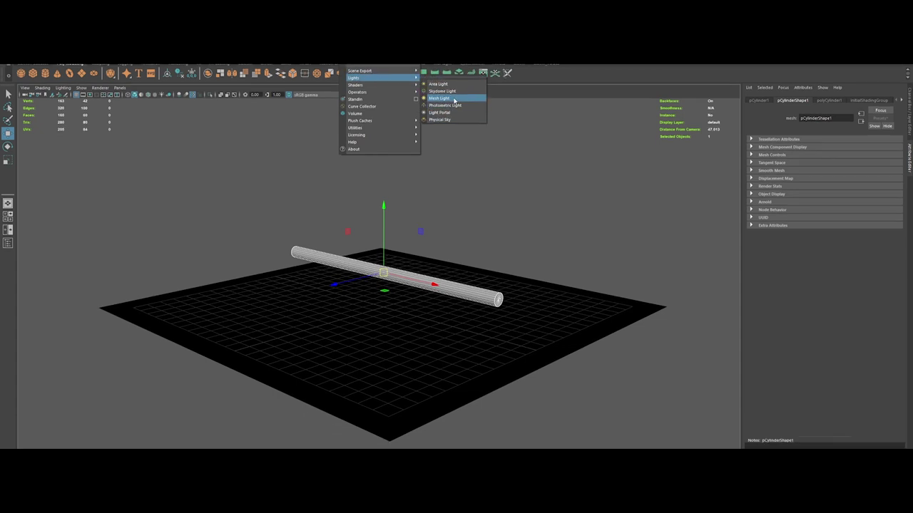
{"action": "left_click", "coordinate": [457, 119]}
{"action": "left_click", "coordinate": [444, 263]}
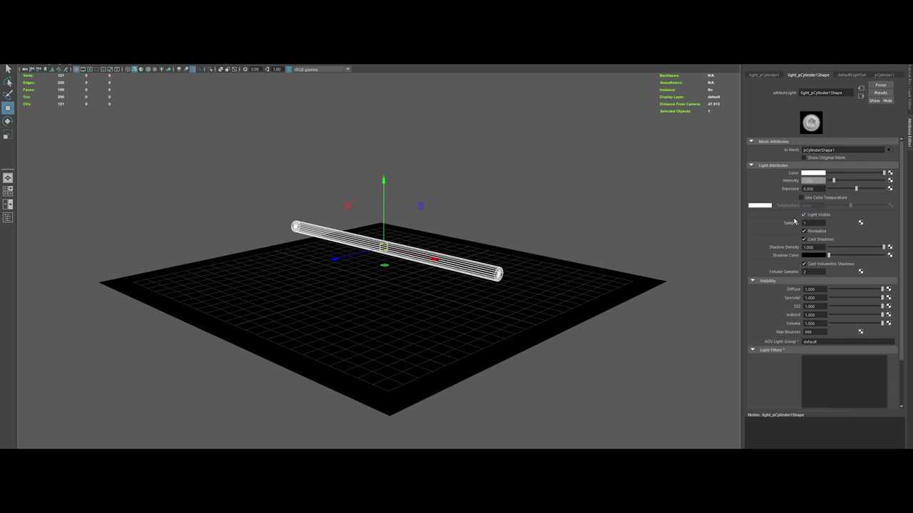
Set the tube mesh light's samples to 3
{"action": "left_click", "coordinate": [809, 223]}
{"action": "type", "text": "3"}
{"action": "key", "text": "Tab"}
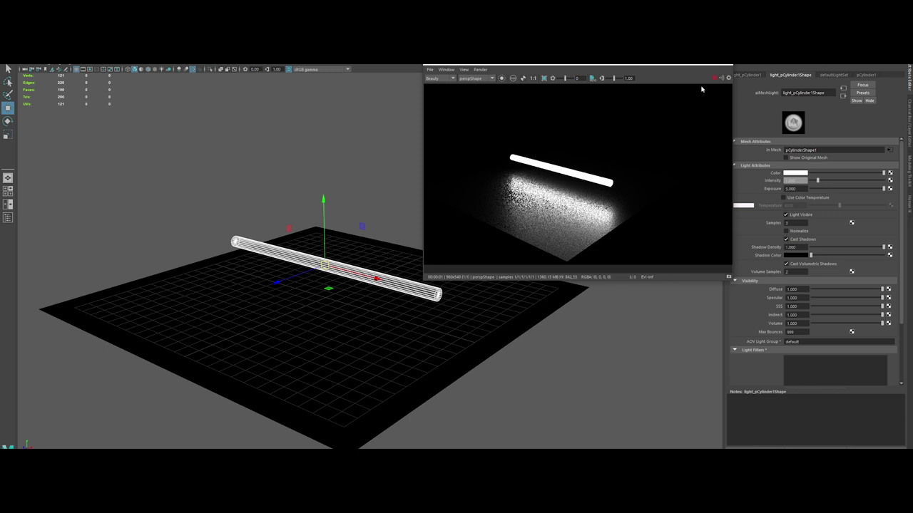
Try the mesh light's exposure at 3, 5 and 0 to compare the brightness in the render view
{"action": "left_click_drag", "start_coordinate": [802, 189], "coordinate": [760, 194]}
{"action": "type", "text": "3"}
{"action": "key", "text": "Return"}
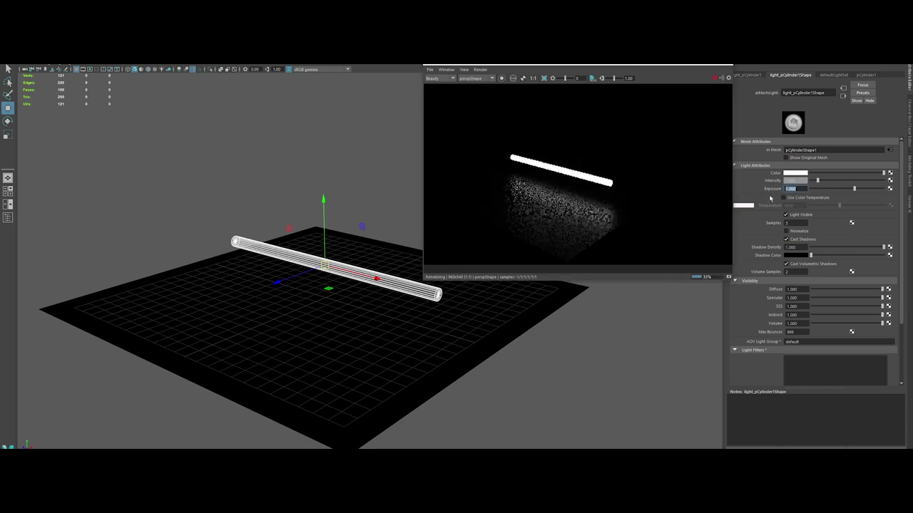
{"action": "type", "text": "5"}
{"action": "key", "text": "Return"}
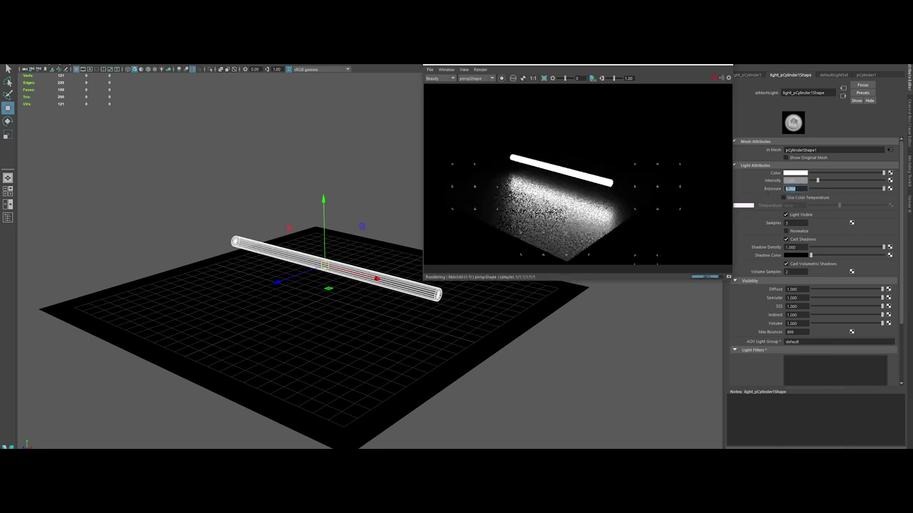
{"action": "type", "text": "0"}
{"action": "key", "text": "Return"}
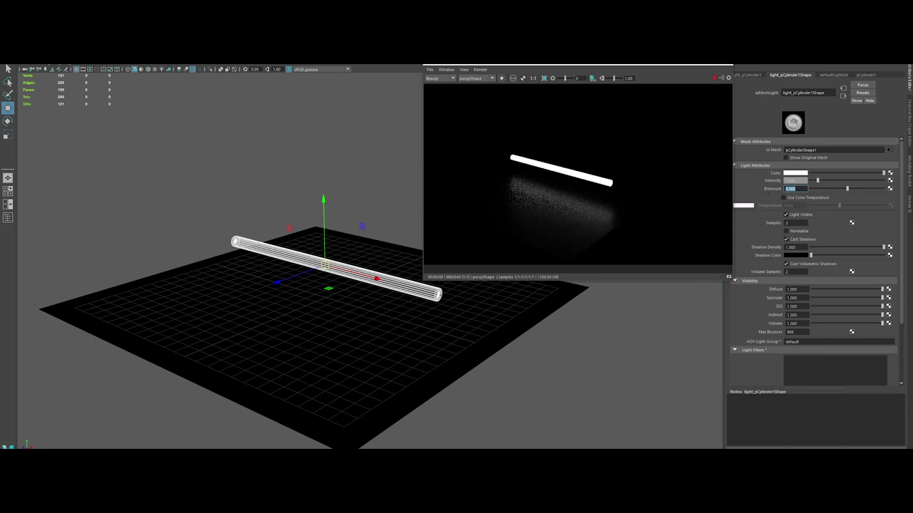
Try keyframing the mesh light's exposure by hand, starting with a key of 0 at frame 1
{"action": "right_click", "coordinate": [775, 188]}
{"action": "left_click", "coordinate": [785, 200]}
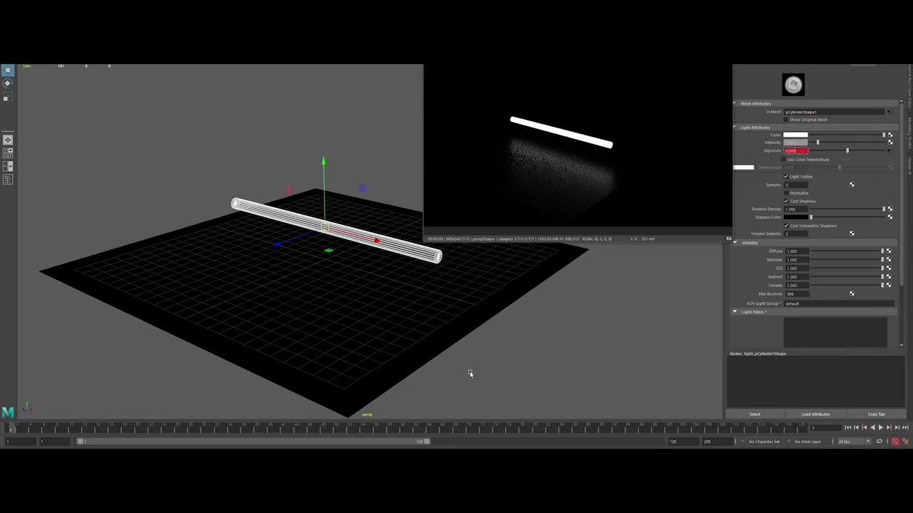
{"action": "left_click", "coordinate": [46, 430]}
{"action": "left_click", "coordinate": [79, 430]}
{"action": "type", "text": "0"}
{"action": "key", "text": "Return"}
Try adding further exposure keys at successive frames along the timeline, including frames 23 and 29
{"action": "left_click", "coordinate": [125, 430]}
{"action": "right_click", "coordinate": [772, 153]}
{"action": "left_click", "coordinate": [791, 169]}
{"action": "left_click", "coordinate": [158, 430]}
{"action": "right_click", "coordinate": [774, 156]}
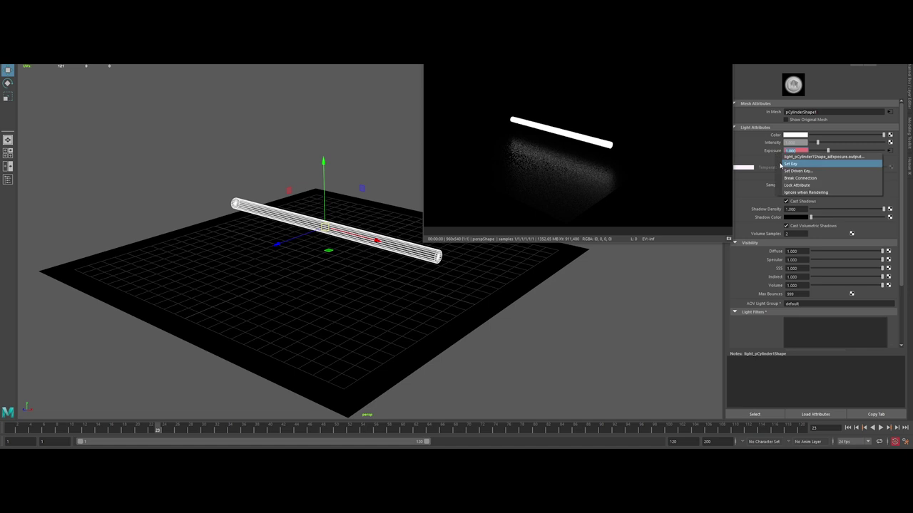
{"action": "left_click", "coordinate": [792, 160]}
{"action": "left_click", "coordinate": [198, 430]}
{"action": "right_click", "coordinate": [772, 152]}
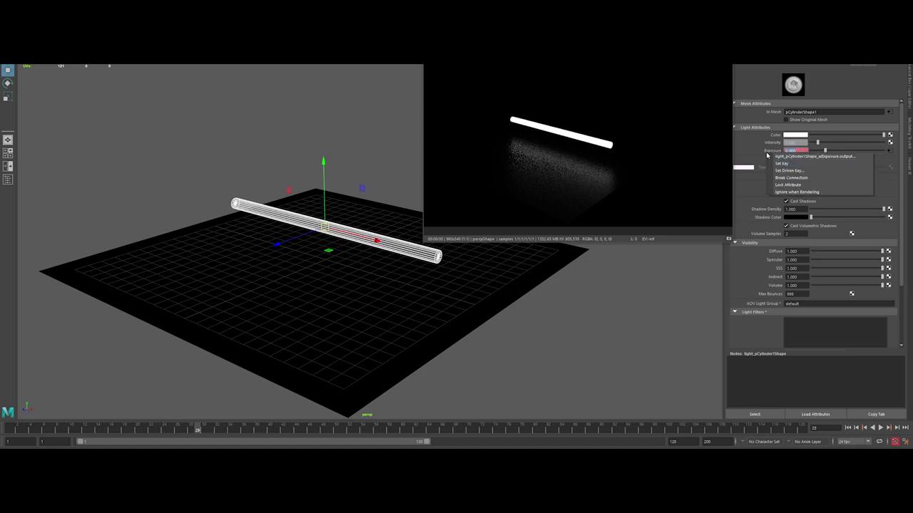
{"action": "left_click", "coordinate": [792, 159]}
Undo the exposure keyframes set on the mesh light
{"action": "key", "text": "ctrl+z"}
{"action": "key", "text": "ctrl+z"}
{"action": "key", "text": "ctrl+z"}
{"action": "key", "text": "ctrl+z"}
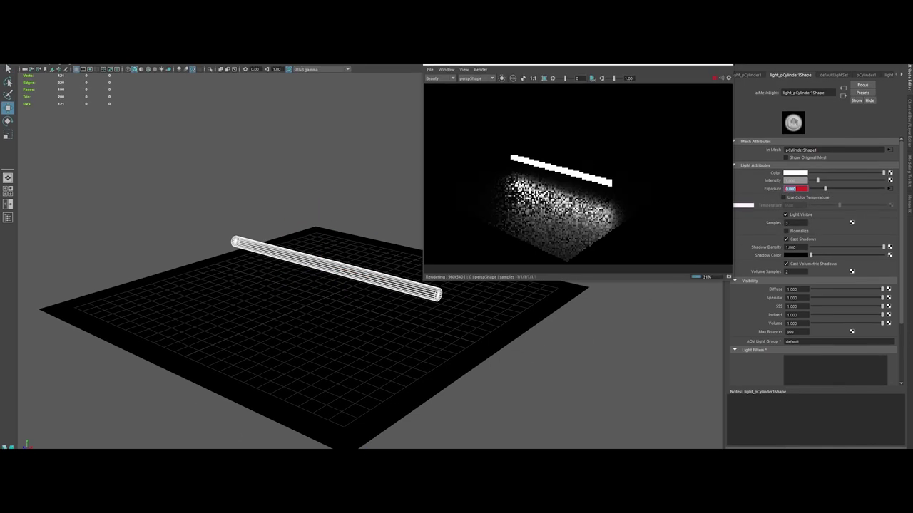
Start a new expression on the light's exposure and copy light_pCylinder1Shape.aiExposure into the expression text
{"action": "right_click", "coordinate": [771, 192]}
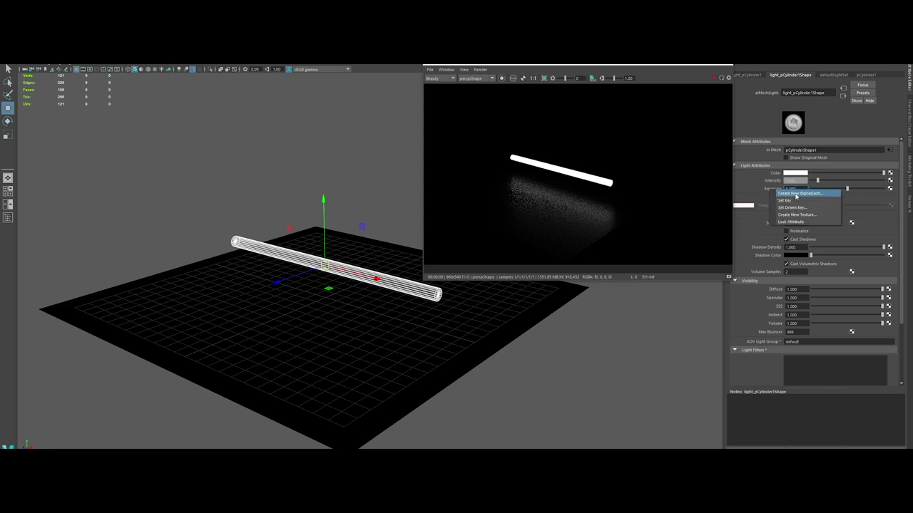
{"action": "left_click", "coordinate": [799, 193]}
{"action": "left_click_drag", "start_coordinate": [640, 87], "coordinate": [375, 174]}
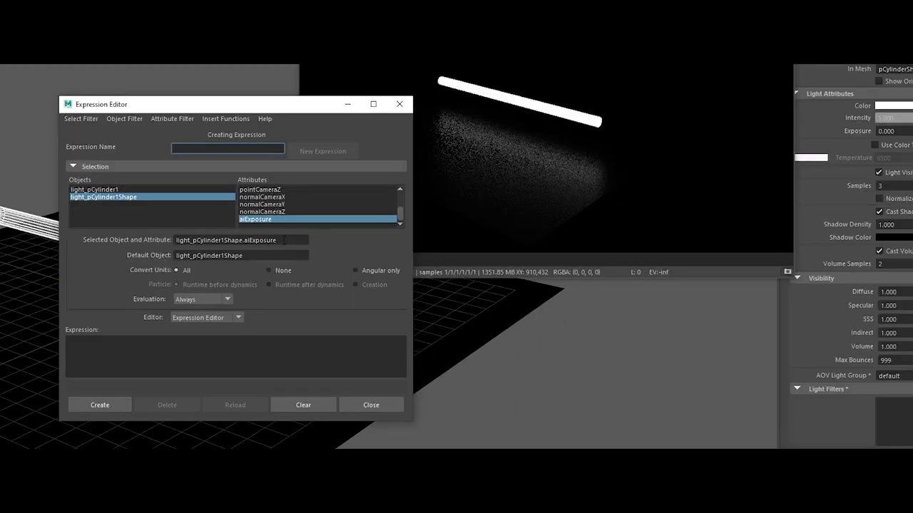
{"action": "left_click_drag", "start_coordinate": [412, 256], "coordinate": [333, 256]}
{"action": "key", "text": "ctrl+c"}
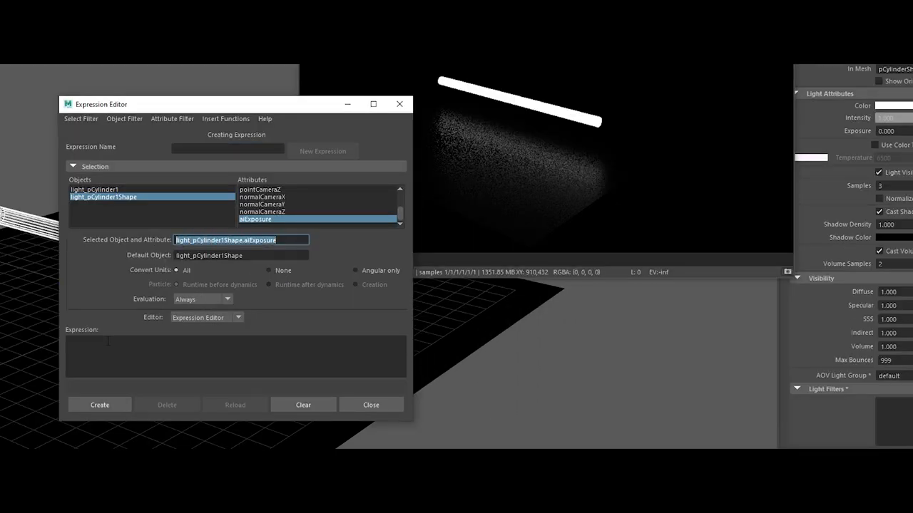
{"action": "left_click", "coordinate": [107, 341]}
{"action": "key", "text": "ctrl+v"}
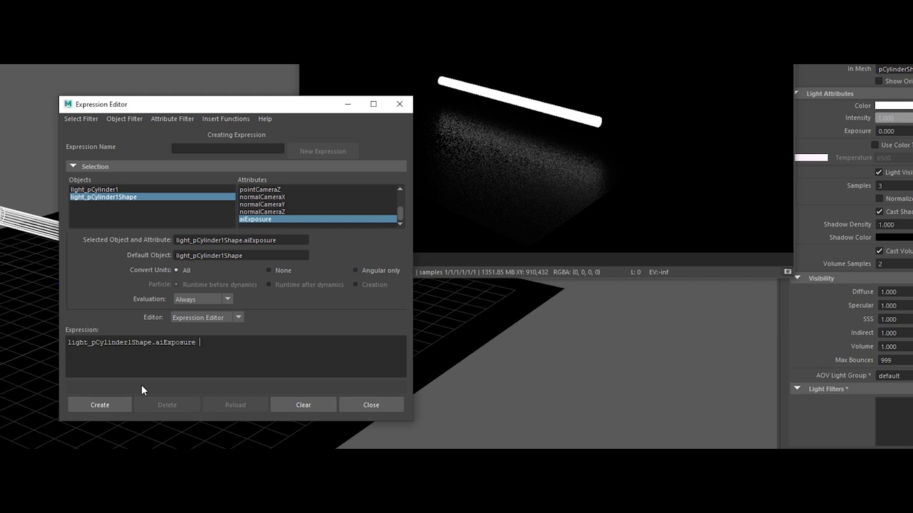
Complete the expression with "= rand (0,10)", create it, and play the animation
{"action": "type", "text": "= "}
{"action": "type", "text": "rand"}
{"action": "type", "text": " ()"}
{"action": "type", "text": "0,"}
{"action": "type", "text": "10"}
{"action": "left_click", "coordinate": [84, 405]}
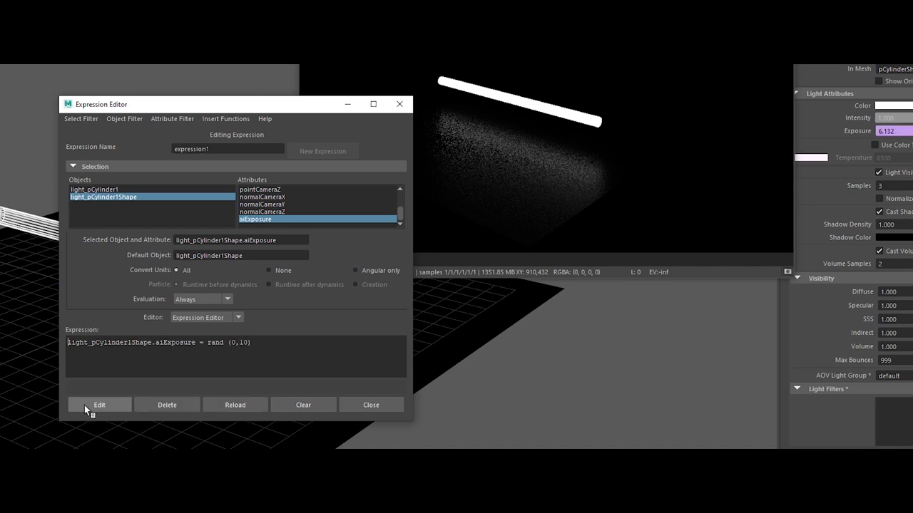
{"action": "left_click", "coordinate": [371, 405]}
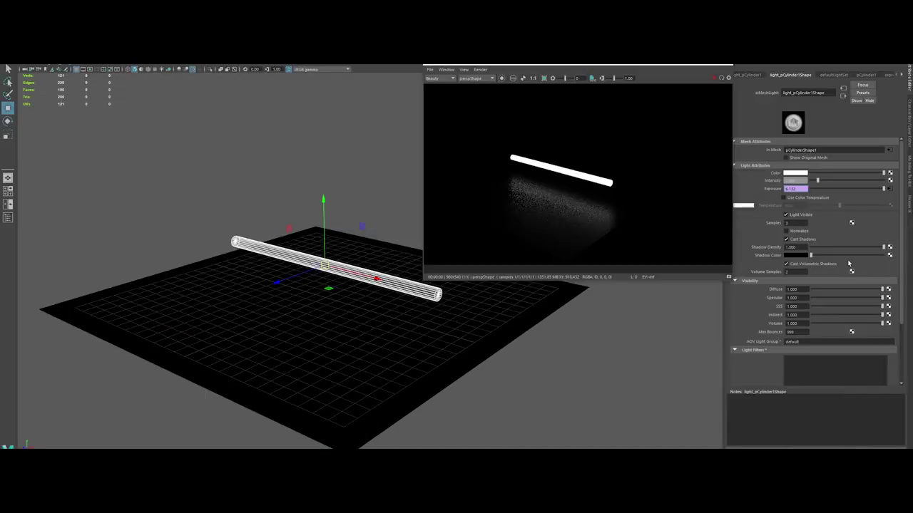
{"action": "key", "text": "alt+v"}
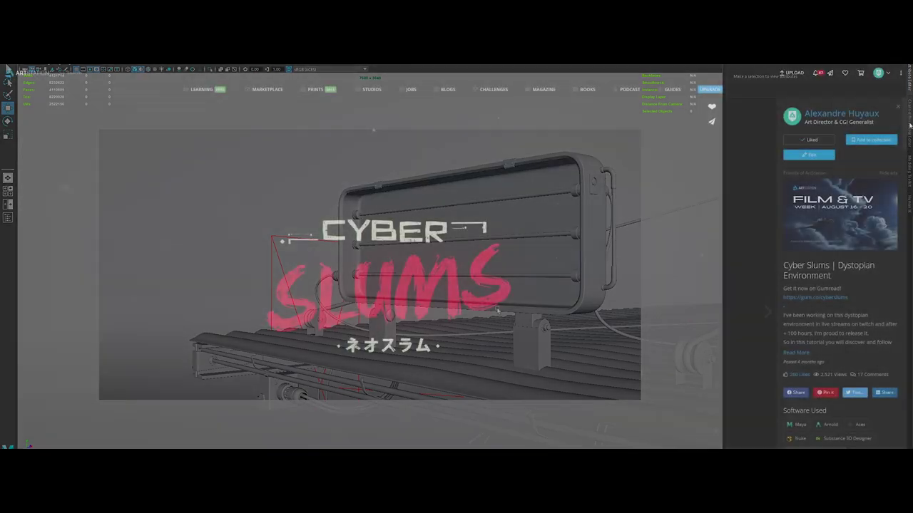
Switch to ArtStation and browse the Cyber Slums project images for examples of neon lights
{"action": "scroll", "coordinate": [906, 175], "scroll_direction": "down", "scroll_amount": 5}
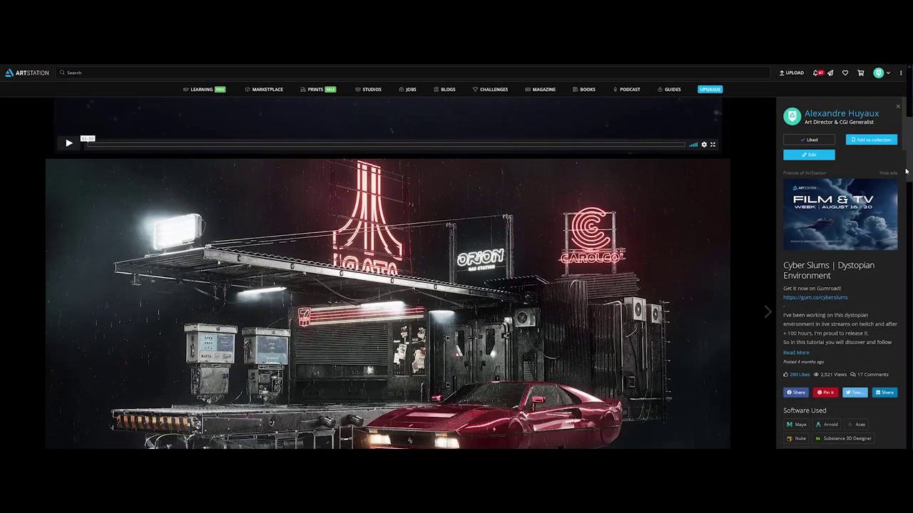
{"action": "scroll", "coordinate": [906, 176], "scroll_direction": "down", "scroll_amount": 10}
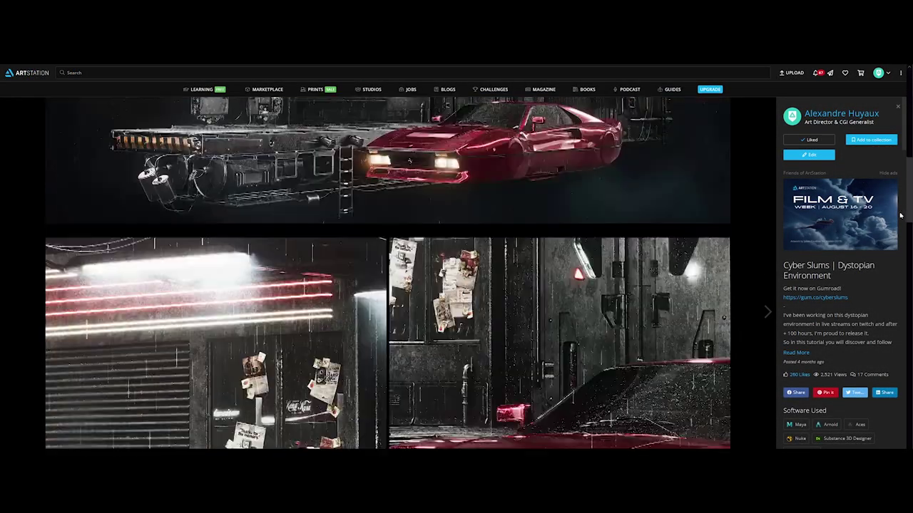
{"action": "scroll", "coordinate": [889, 279], "scroll_direction": "down", "scroll_amount": 10}
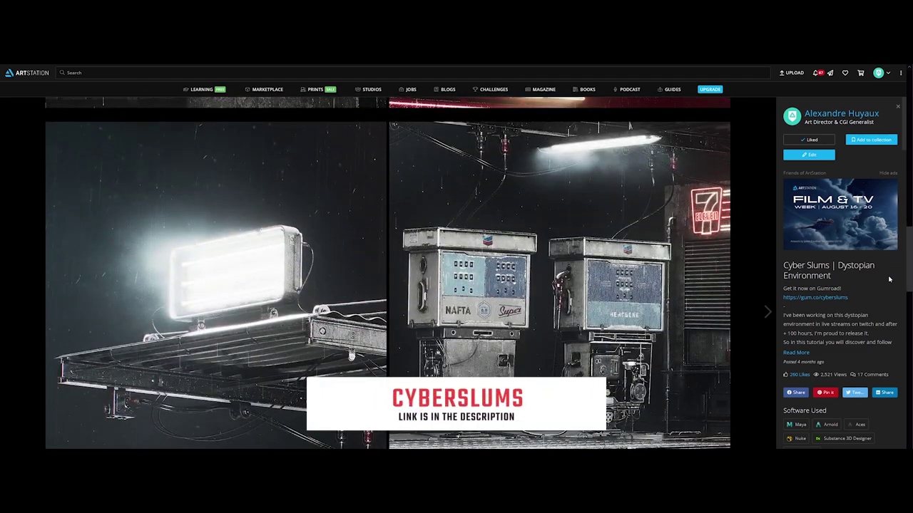
{"action": "scroll", "coordinate": [897, 360], "scroll_direction": "down", "scroll_amount": 5}
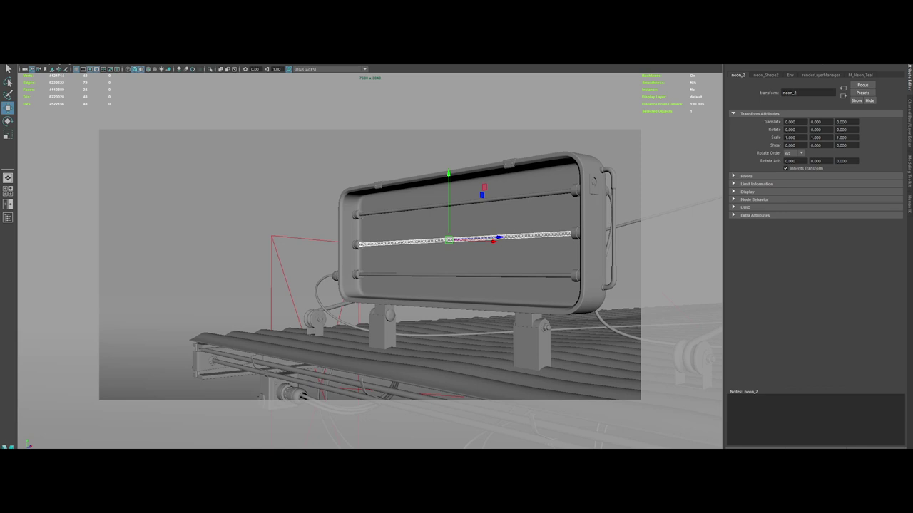
In the Maya sign scene, convert the middle and upper neon tubes into Arnold mesh lights
{"action": "left_click", "coordinate": [360, 64]}
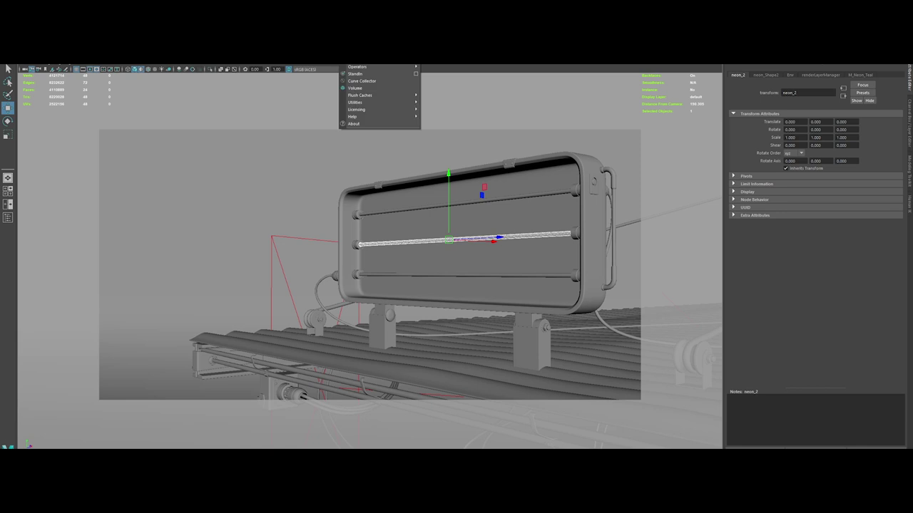
{"action": "mouse_move", "coordinate": [366, 65]}
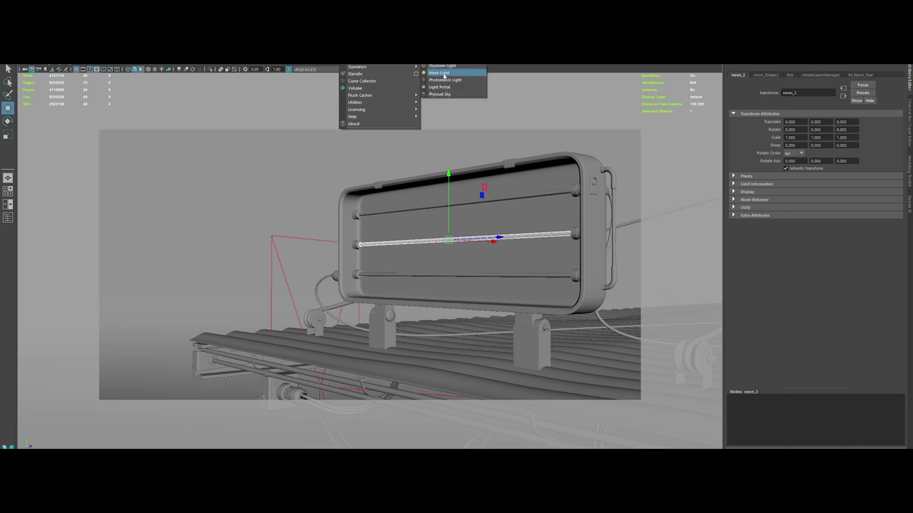
{"action": "left_click", "coordinate": [448, 74]}
{"action": "left_click", "coordinate": [489, 198]}
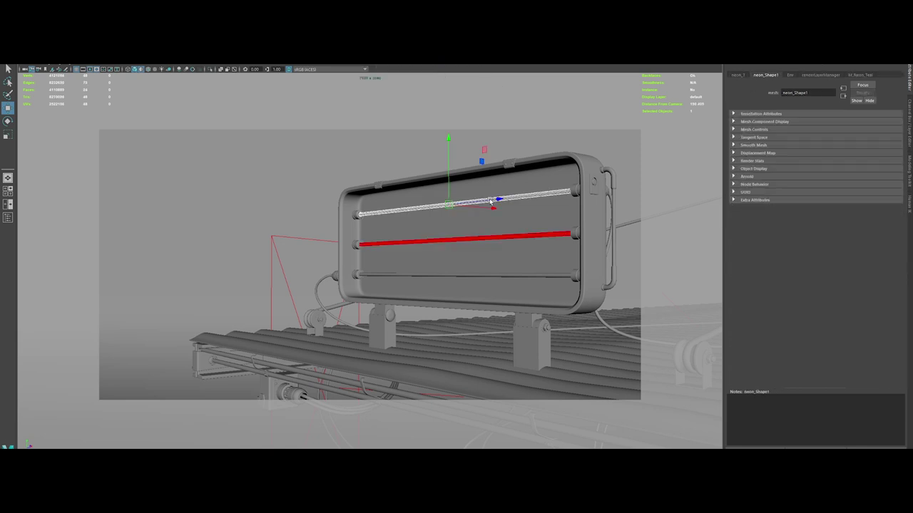
{"action": "key", "text": "g"}
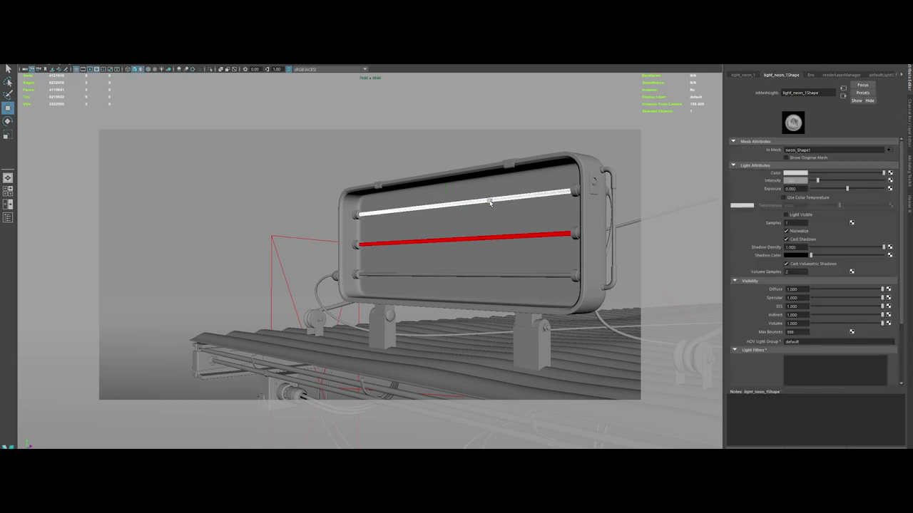
Convert the lower neon tube into an Arnold mesh light, and make the upper light visible with Normalize off and 2 samples
{"action": "left_click", "coordinate": [512, 277]}
{"action": "key", "text": "g"}
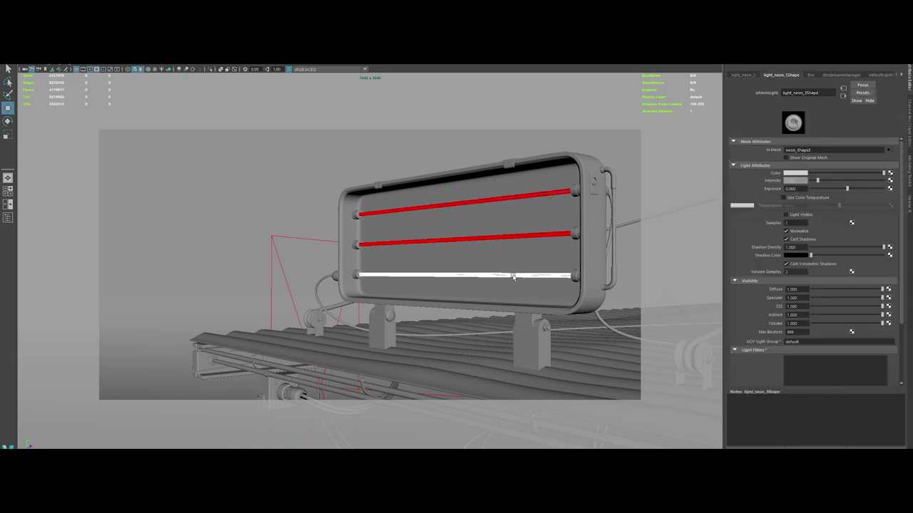
{"action": "left_click", "coordinate": [513, 198]}
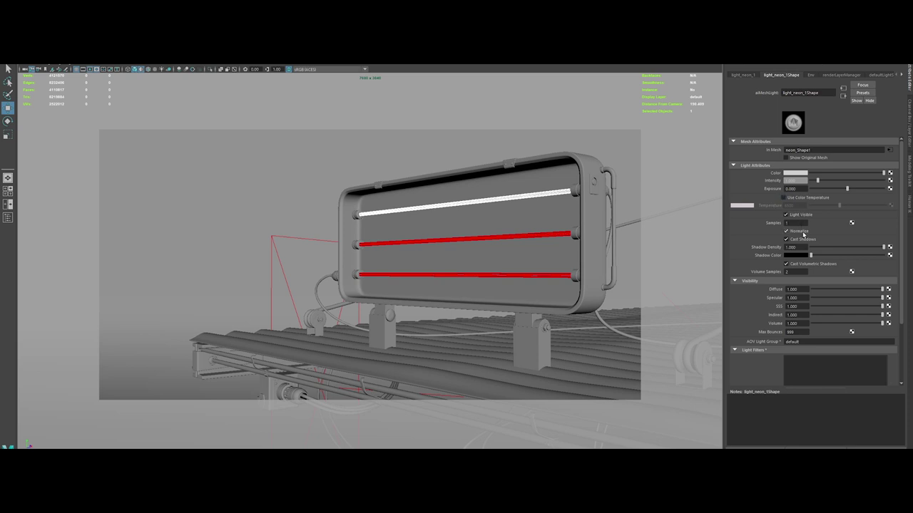
{"action": "left_click", "coordinate": [803, 234]}
{"action": "left_click", "coordinate": [775, 226]}
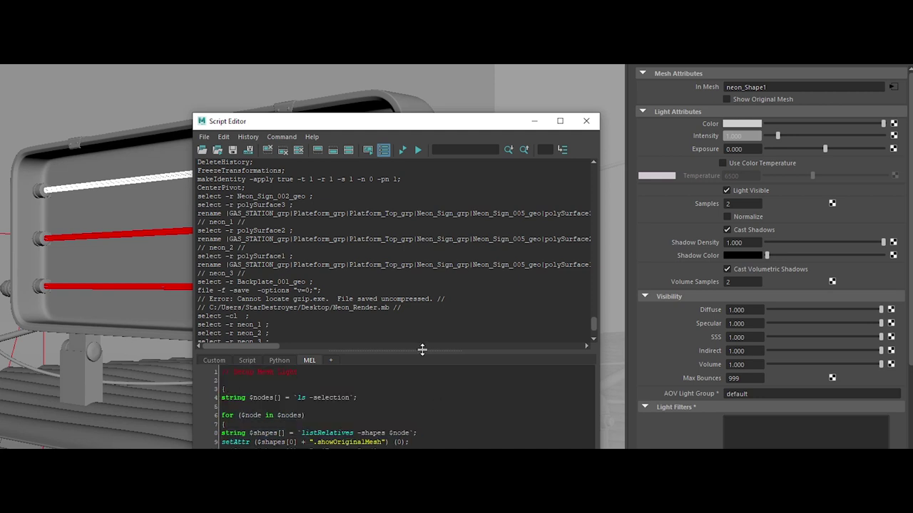
Examine the Setup Mesh Light MEL script and compare its showOriginalMesh, aiExposure, lightVisible, aiNormalize and aiSamples lines with the light's attributes
{"action": "left_click_drag", "start_coordinate": [422, 349], "coordinate": [422, 230]}
{"action": "left_click_drag", "start_coordinate": [233, 297], "coordinate": [382, 324]}
{"action": "left_click", "coordinate": [305, 297]}
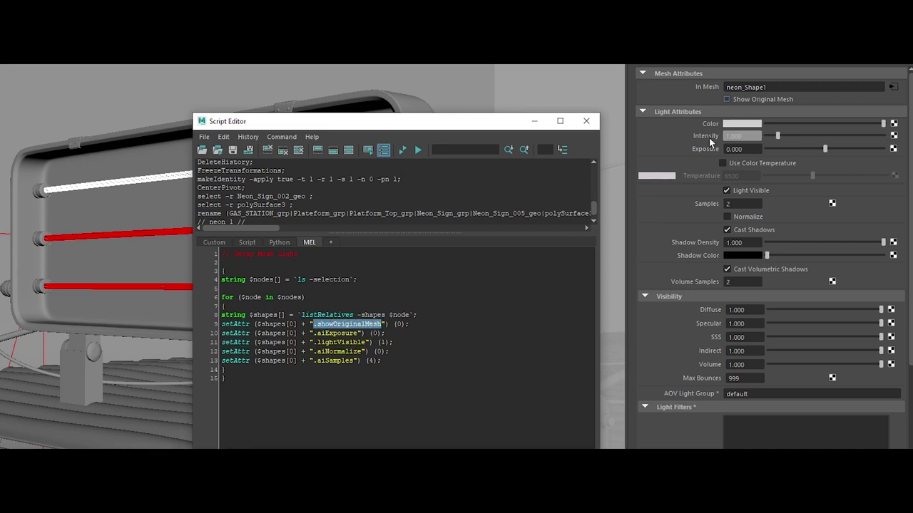
{"action": "double_click", "coordinate": [337, 333]}
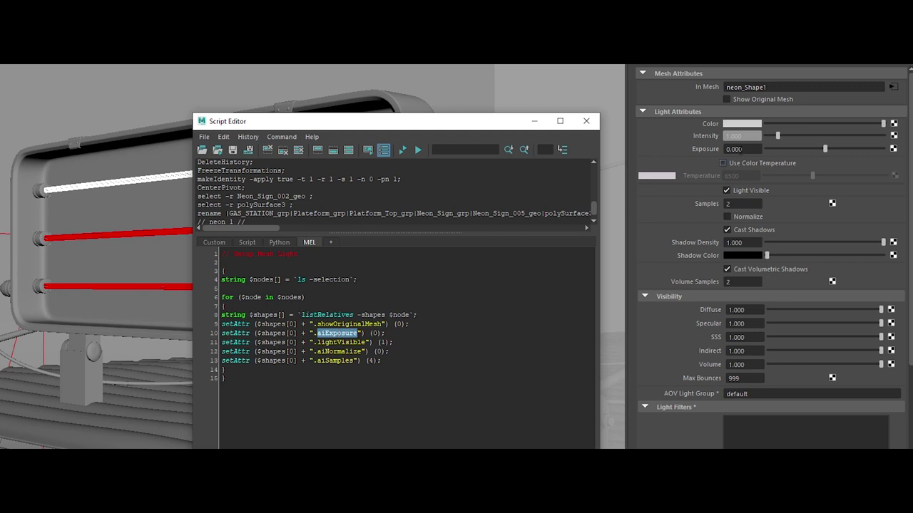
{"action": "double_click", "coordinate": [333, 342]}
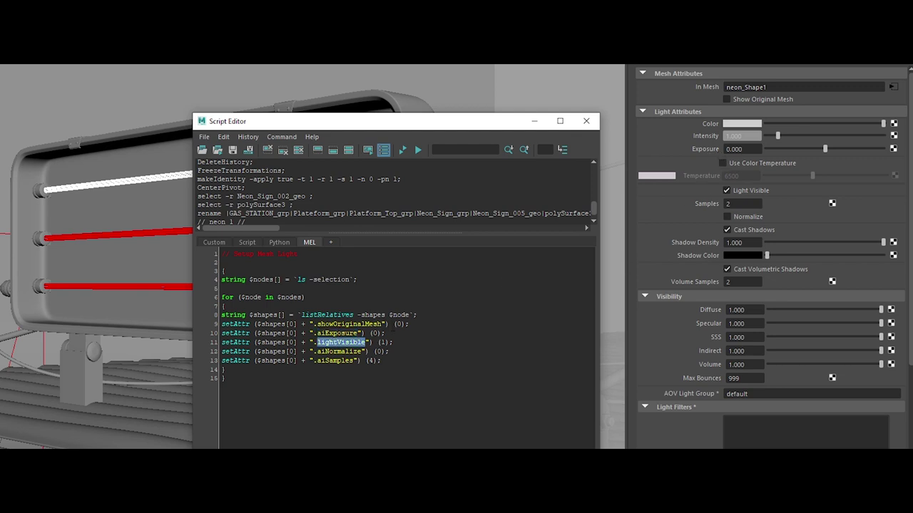
{"action": "double_click", "coordinate": [383, 343]}
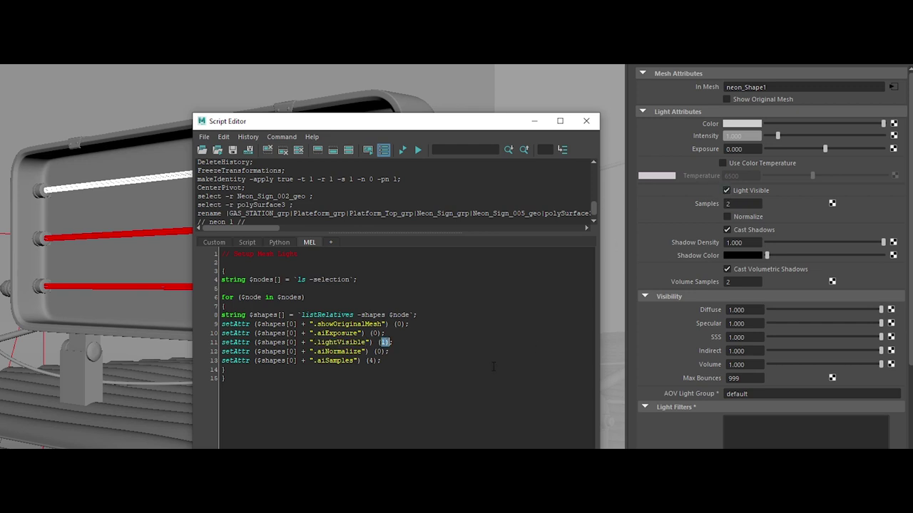
{"action": "double_click", "coordinate": [337, 351]}
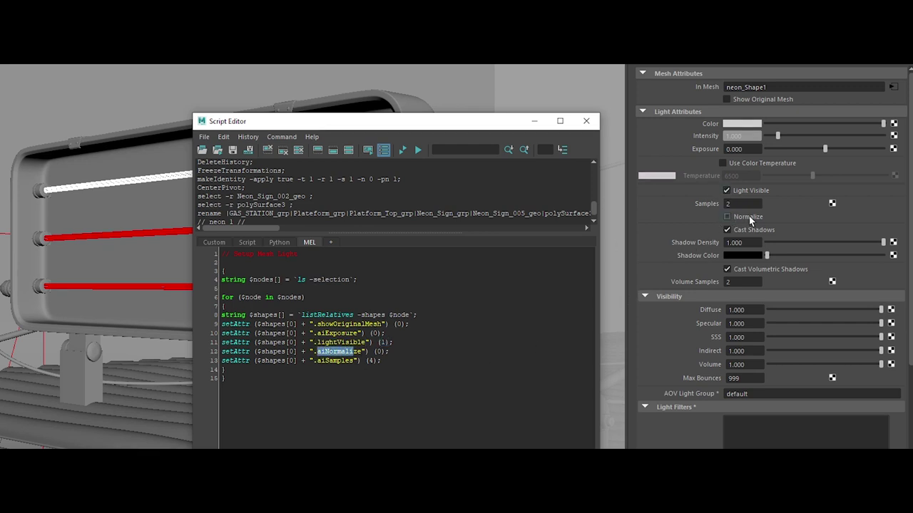
{"action": "double_click", "coordinate": [333, 361]}
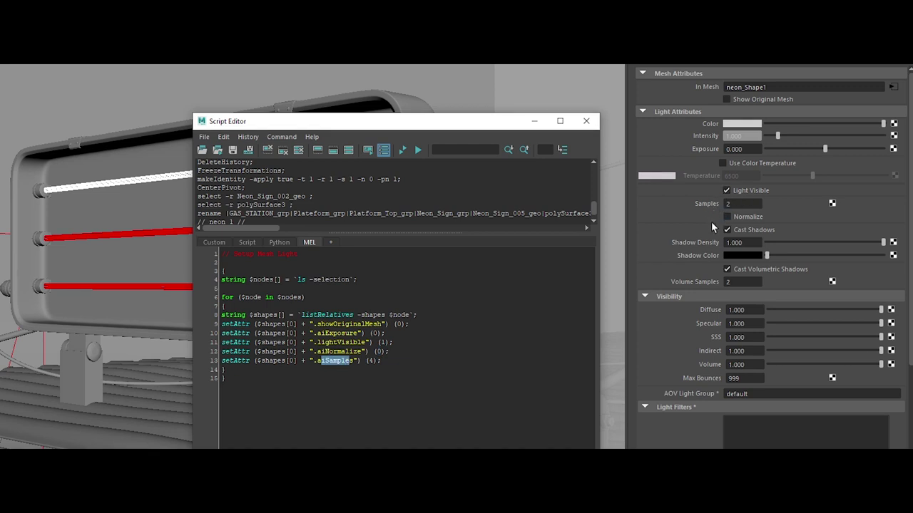
{"action": "left_click", "coordinate": [415, 374]}
Add the middle and lower neon lights to the selection, run the whole Setup Mesh Light script on all three, and close the Script Editor
{"action": "left_click", "coordinate": [162, 236], "text": "shift"}
{"action": "left_click", "coordinate": [153, 288], "text": "shift"}
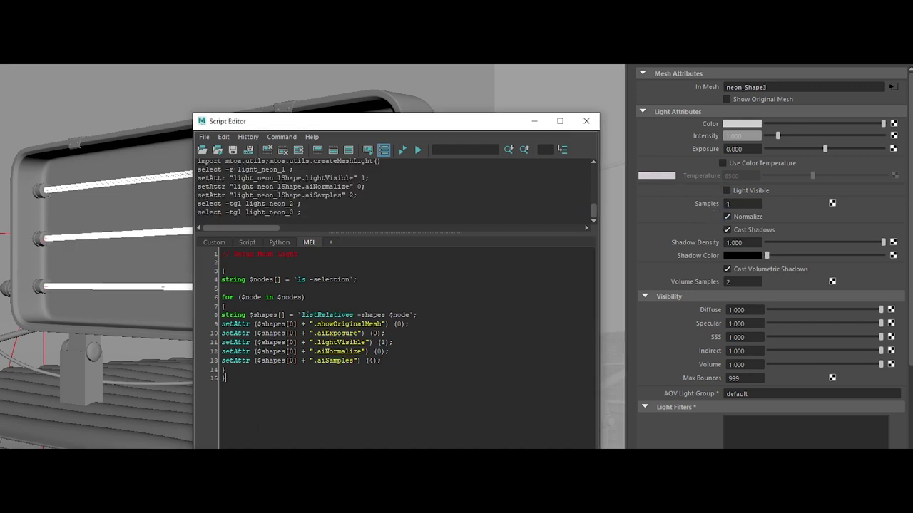
{"action": "key", "text": "ctrl+a"}
{"action": "key", "text": "ctrl+Return"}
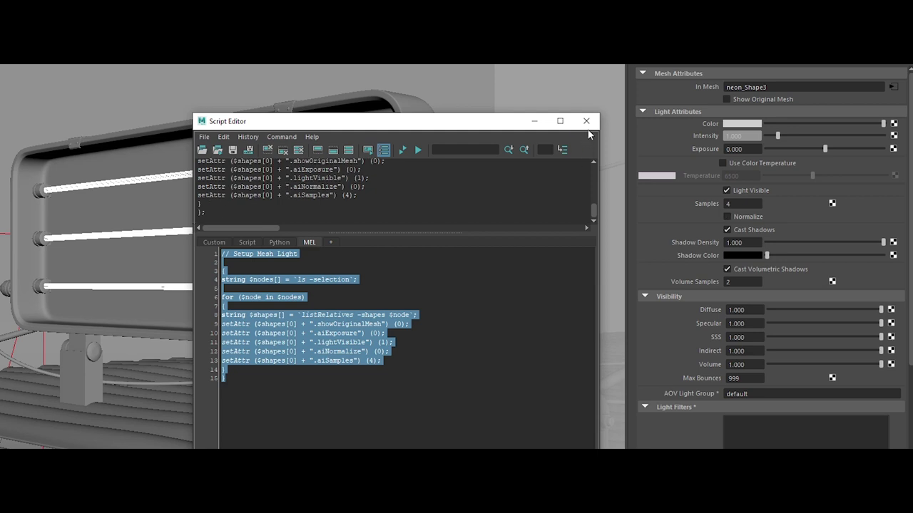
{"action": "left_click", "coordinate": [587, 122]}
{"action": "left_click", "coordinate": [270, 275]}
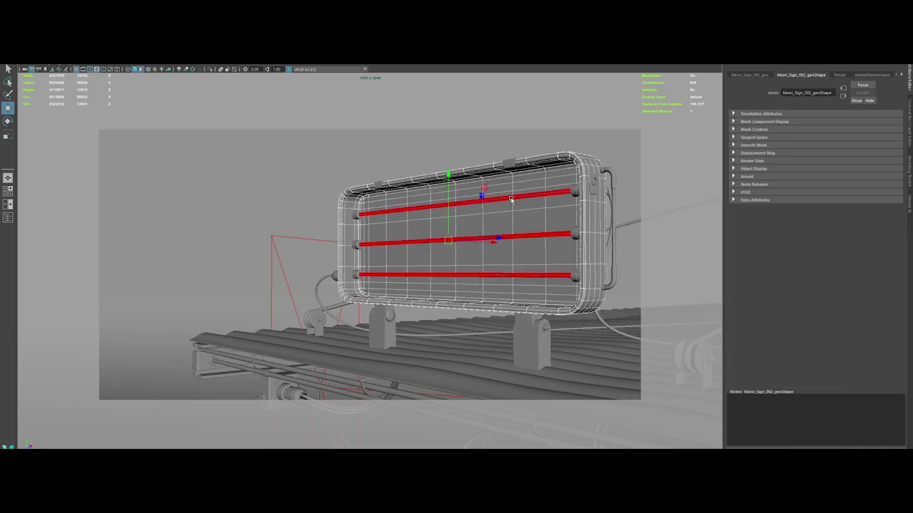
Create the exposure expression "light_neon_1Shape.aiExposure = rand (0,7)" on the upper neon light
{"action": "left_click", "coordinate": [511, 200]}
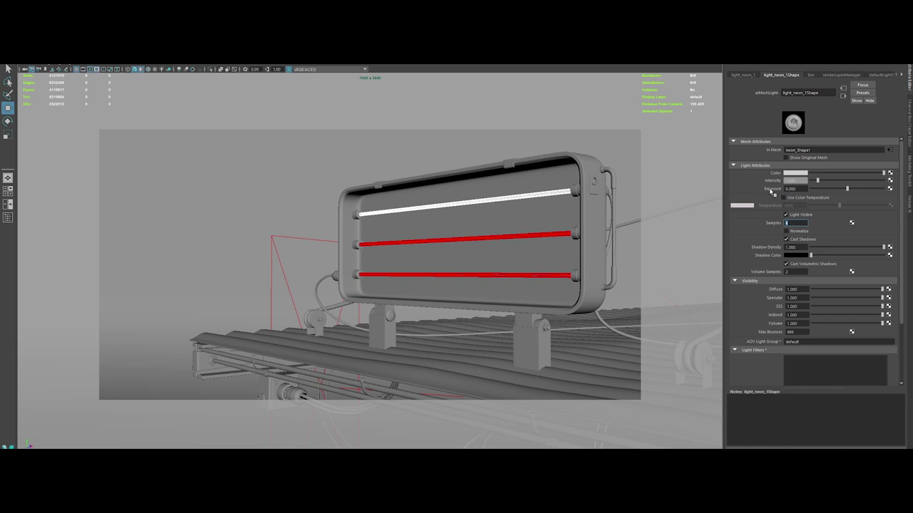
{"action": "right_click", "coordinate": [770, 189]}
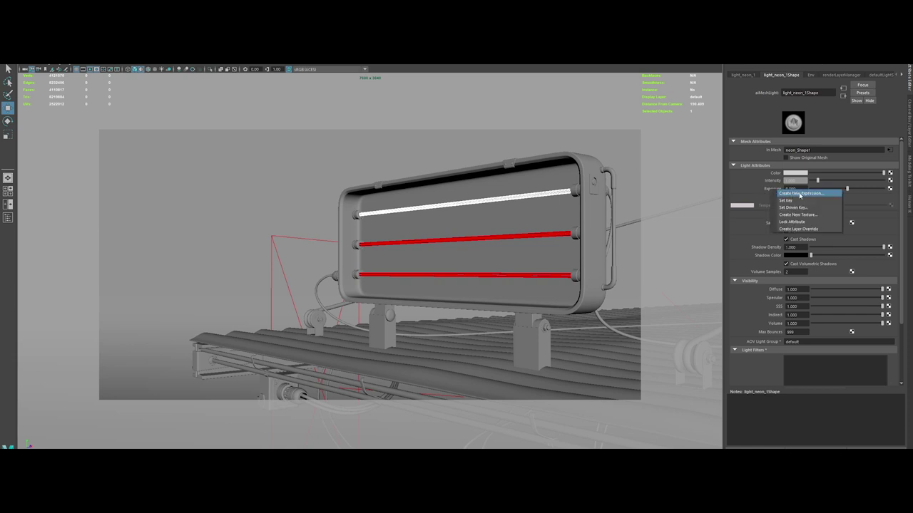
{"action": "left_click", "coordinate": [799, 195]}
{"action": "type", "text": "0,7"}
{"action": "key", "text": "ctrl+a"}
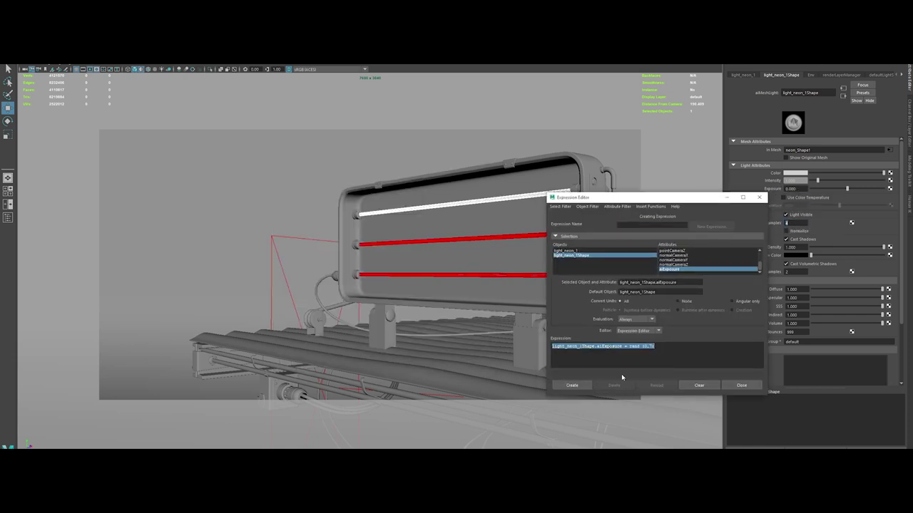
{"action": "left_click", "coordinate": [572, 385]}
Create an exposure expression on the middle neon light, light_neon_2Shape.aiExposure, using rand (3,7)
{"action": "left_click", "coordinate": [546, 236]}
{"action": "right_click", "coordinate": [772, 188]}
{"action": "left_click", "coordinate": [799, 195]}
{"action": "type", "text": "light_neon_1Shape.aiExposure = rand (0,7)"}
{"action": "left_click_drag", "start_coordinate": [677, 282], "coordinate": [596, 284]}
{"action": "left_click_drag", "start_coordinate": [652, 347], "coordinate": [539, 354]}
{"action": "type", "text": "3,7"}
{"action": "left_click", "coordinate": [572, 385]}
Create an exposure expression on the lower neon light, light_neon_3Shape.aiExposure, by reusing the middle light's expression with rand (5,7)
{"action": "left_click", "coordinate": [536, 275]}
{"action": "right_click", "coordinate": [770, 189]}
{"action": "left_click", "coordinate": [799, 194]}
{"action": "type", "text": "light_neon_2Shape.aiExposure = rand (3,7)"}
{"action": "key", "text": "ctrl+c"}
{"action": "left_click_drag", "start_coordinate": [622, 346], "coordinate": [551, 346]}
{"action": "key", "text": "ctrl+v"}
{"action": "left_click_drag", "start_coordinate": [648, 347], "coordinate": [644, 347]}
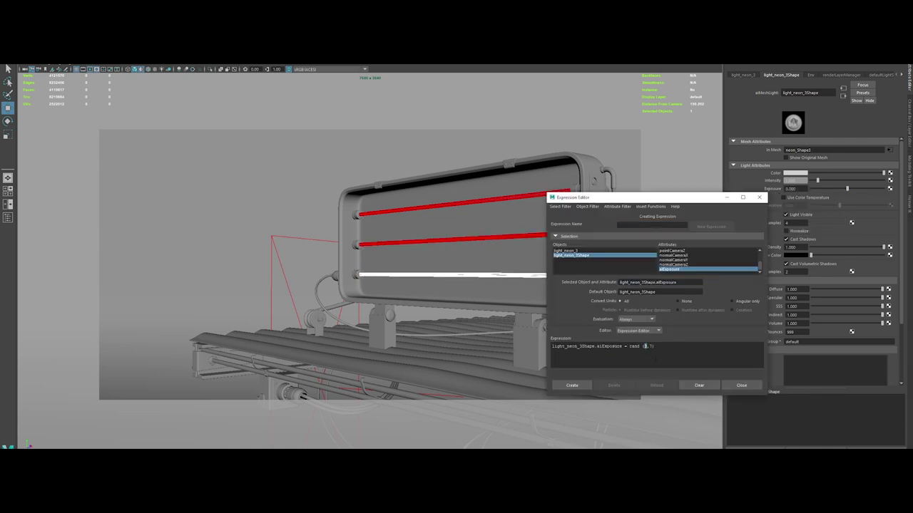
{"action": "type", "text": "5"}
{"action": "left_click", "coordinate": [579, 386]}
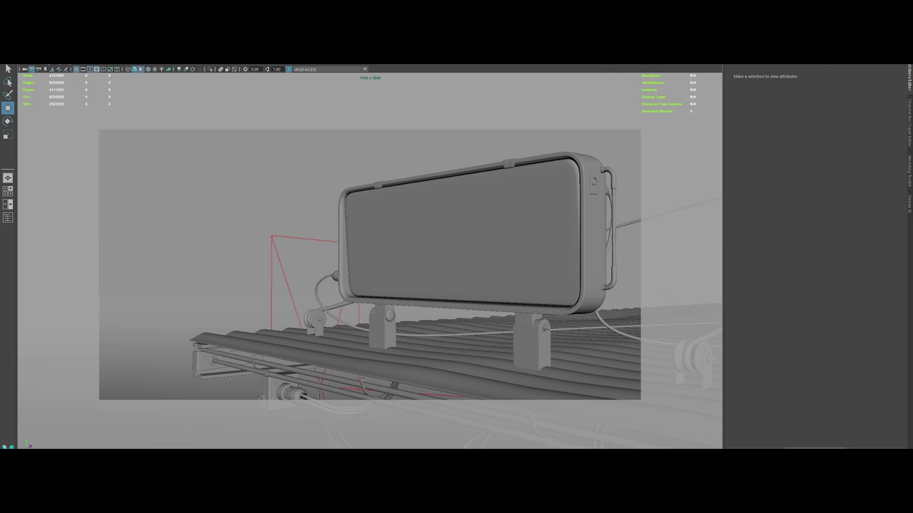